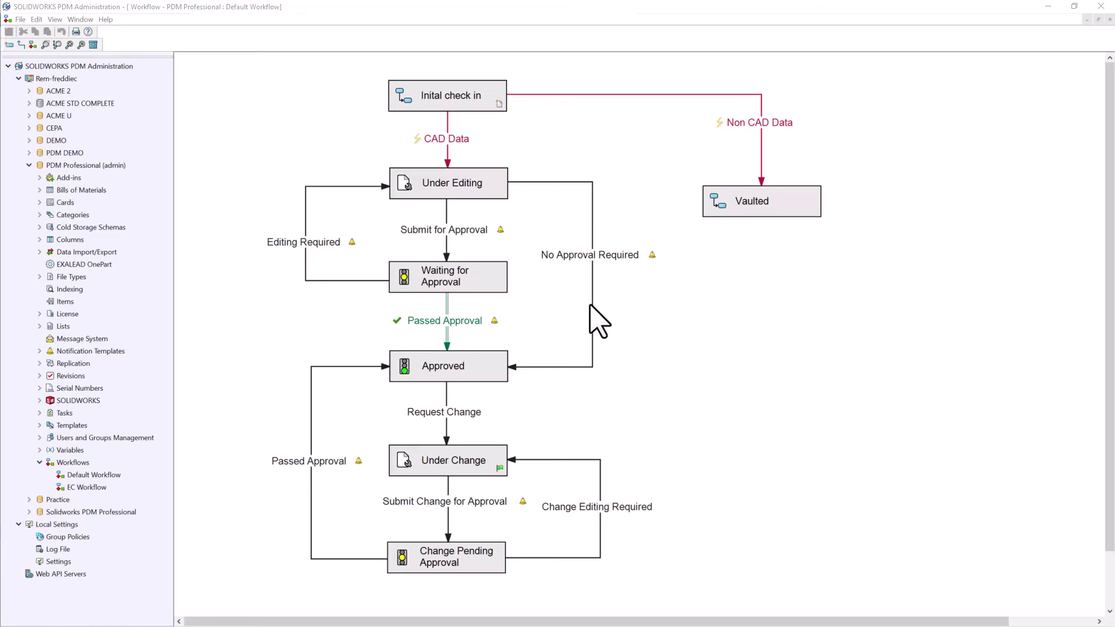
# Select and then deselect the Passed Approval transition in the workflow diagram
pyautogui.click(498, 321)
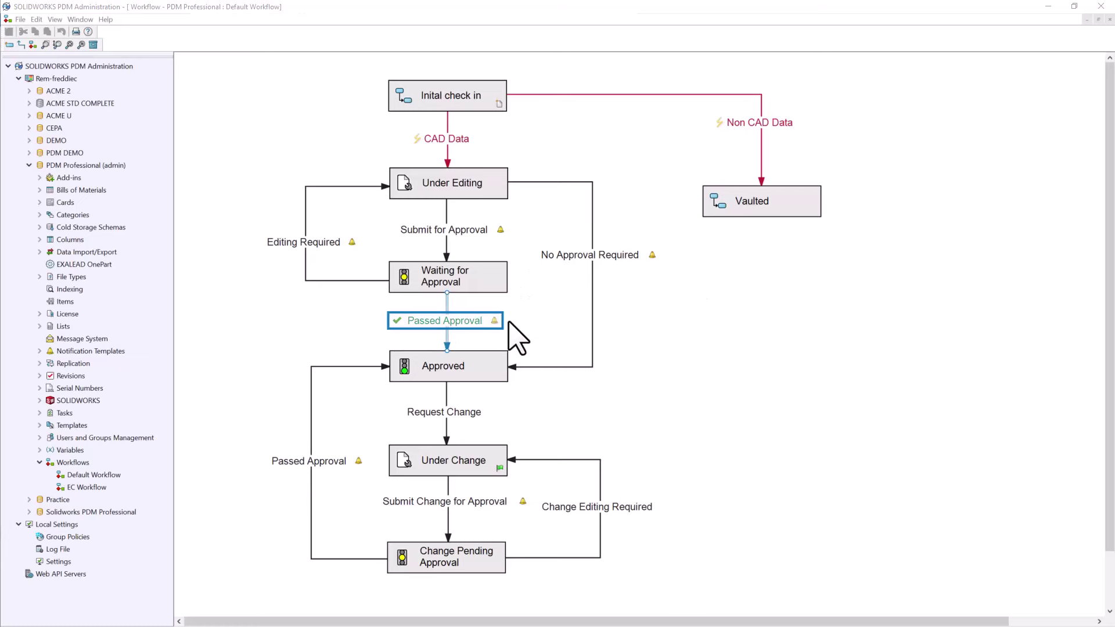
pyautogui.click(519, 323)
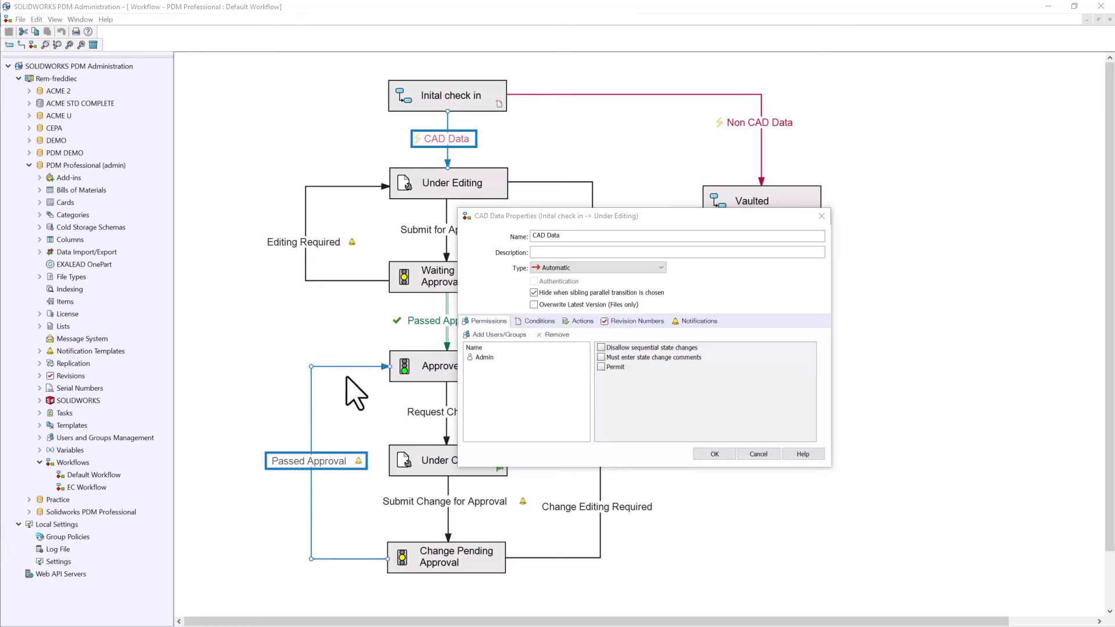
# Check the CAD Data transition's Type options, then view its Filepath Text Equal To %.sld% condition
pyautogui.click(603, 268)
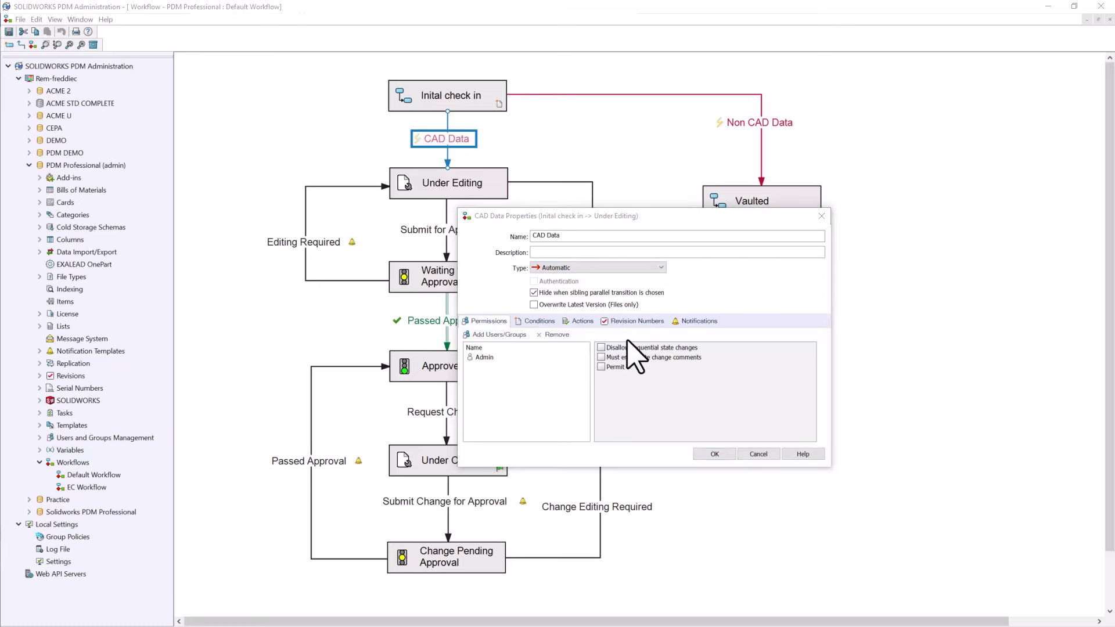
pyautogui.click(523, 215)
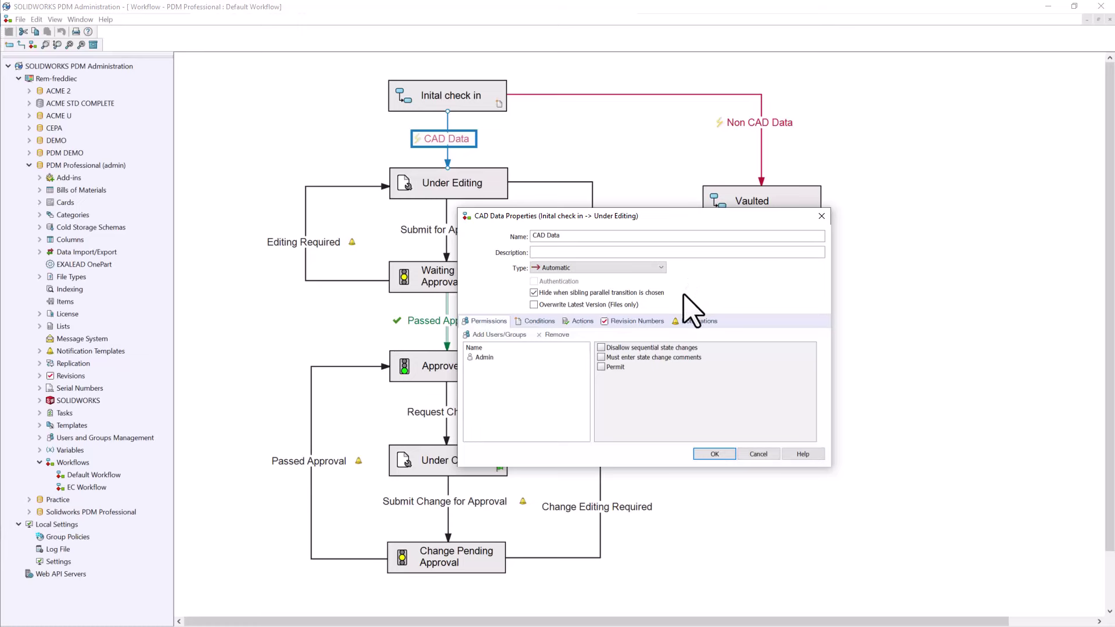
pyautogui.hotkey('ctrl', 'Tab')
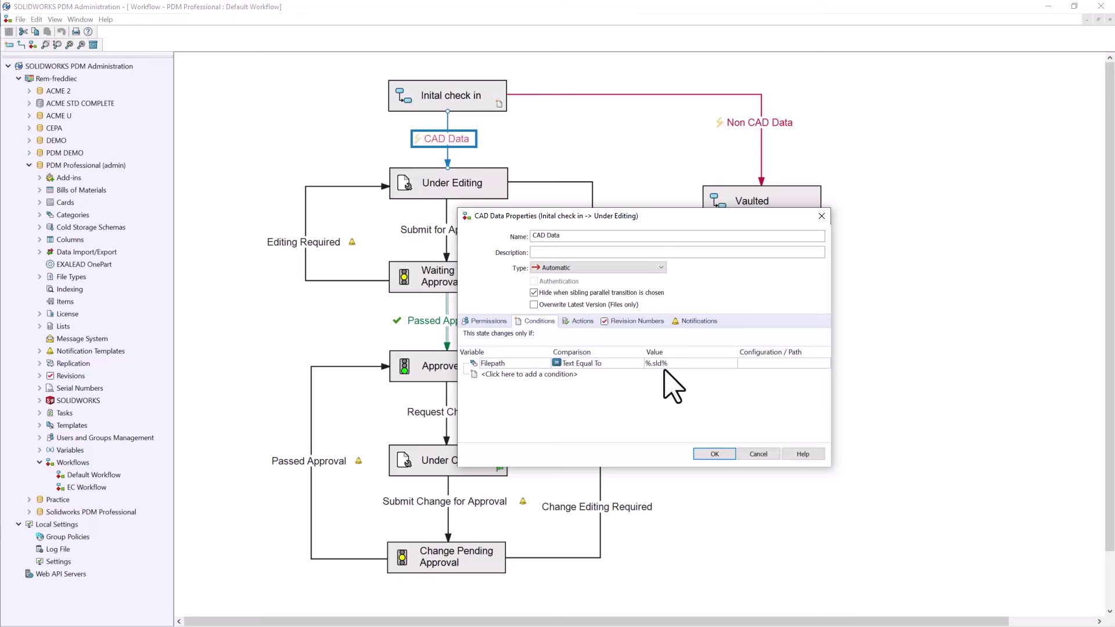
# Close the CAD Data transition properties and bring up the Help menu
pyautogui.press('Escape')
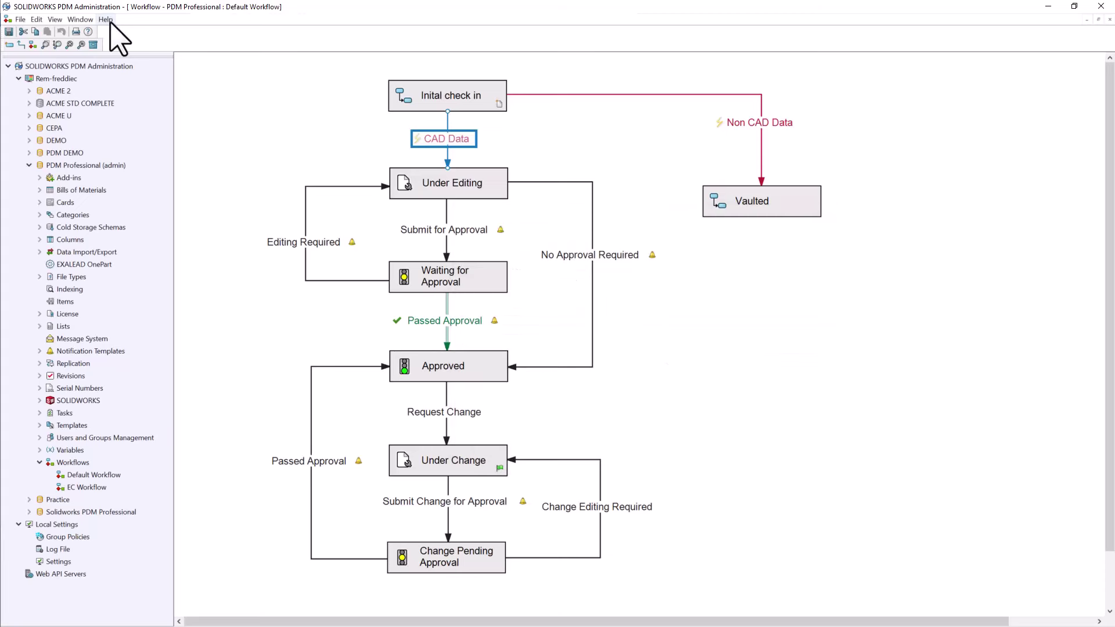
pyautogui.click(106, 20)
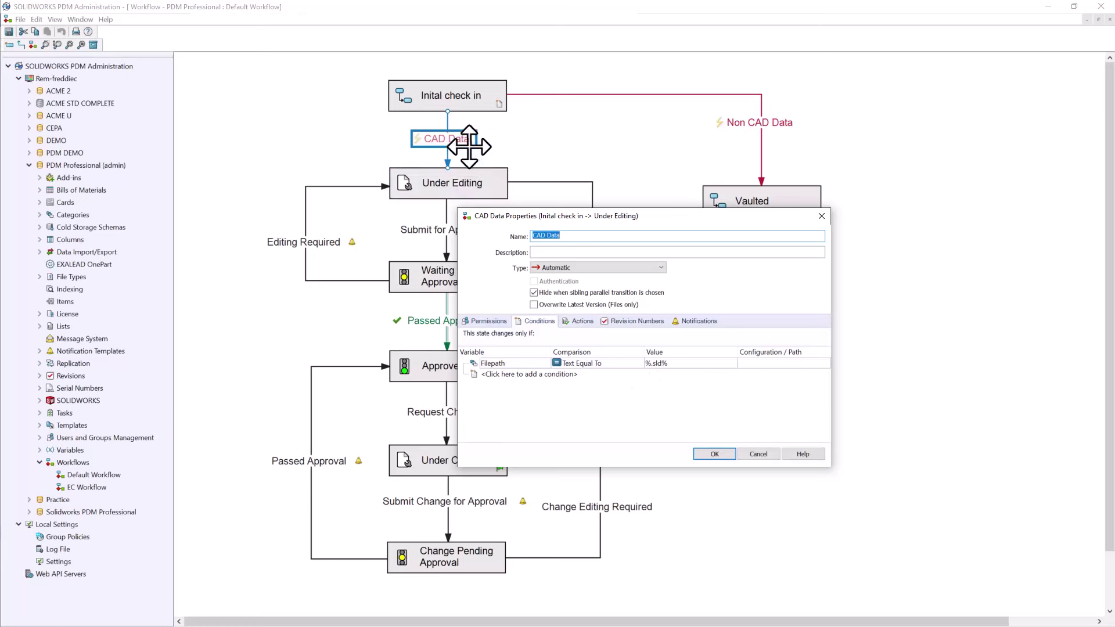
# Select the Non CAD Data transition and view its conditions
pyautogui.click(752, 124)
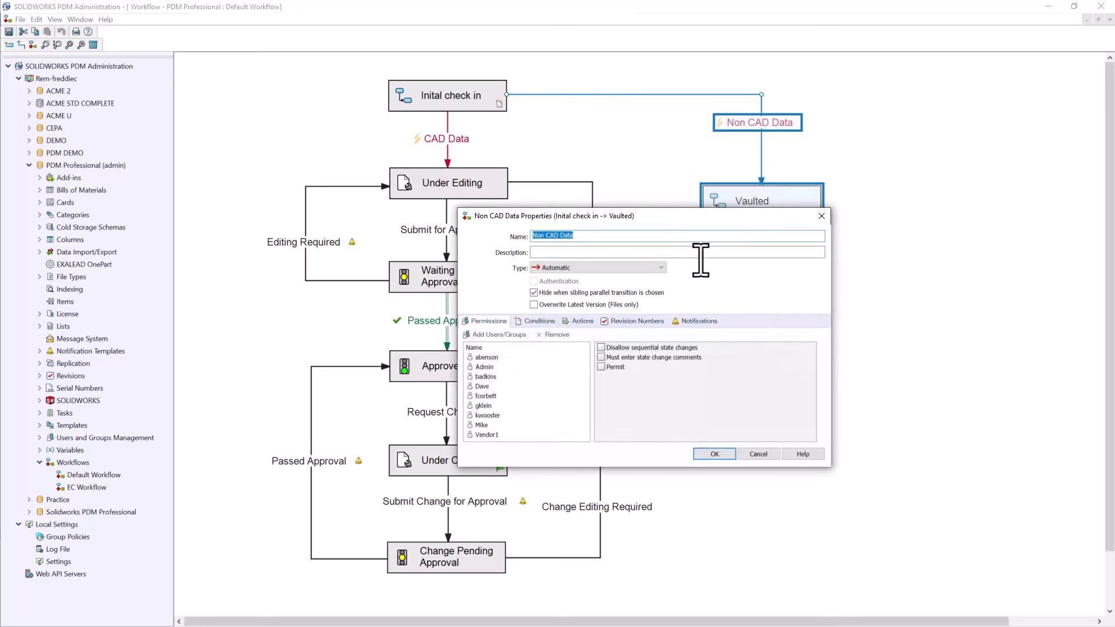
pyautogui.click(543, 321)
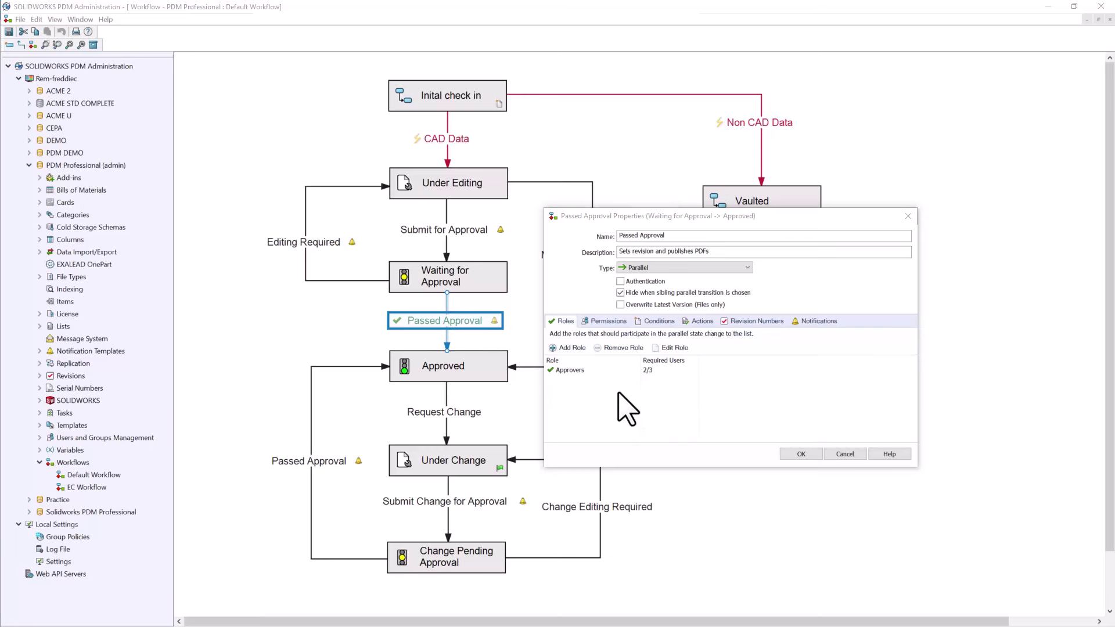
pyautogui.click(580, 372)
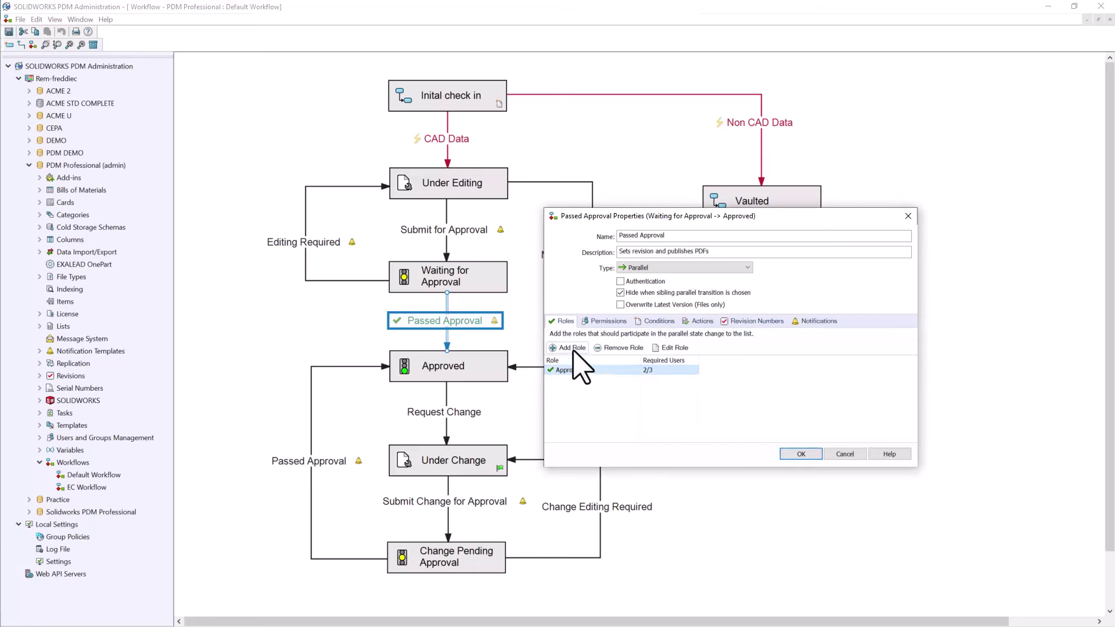
pyautogui.click(670, 348)
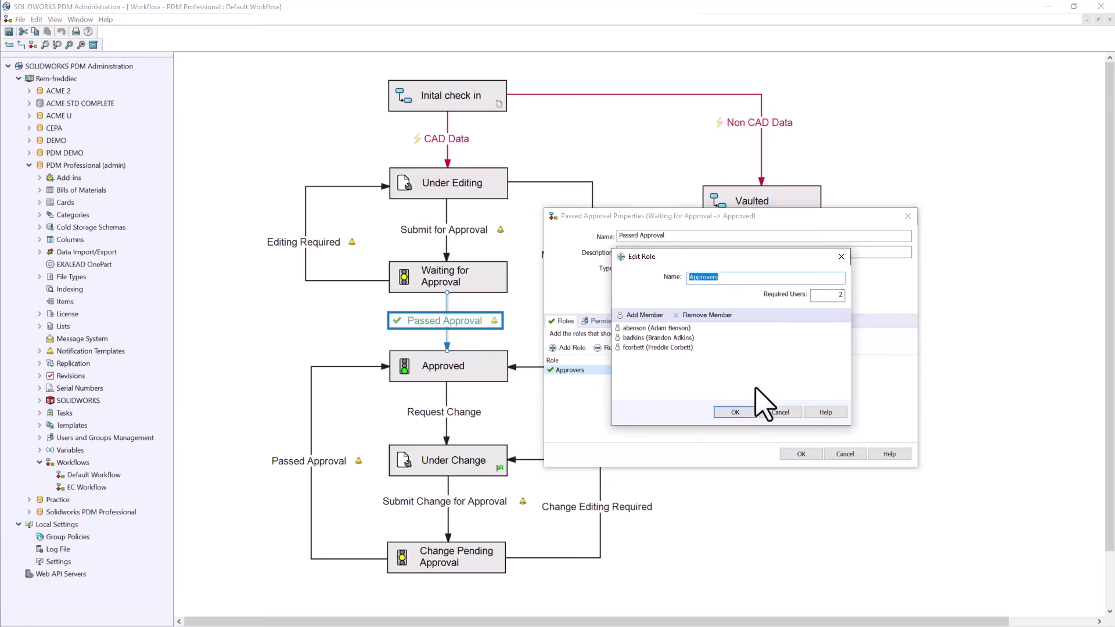
pyautogui.click(735, 412)
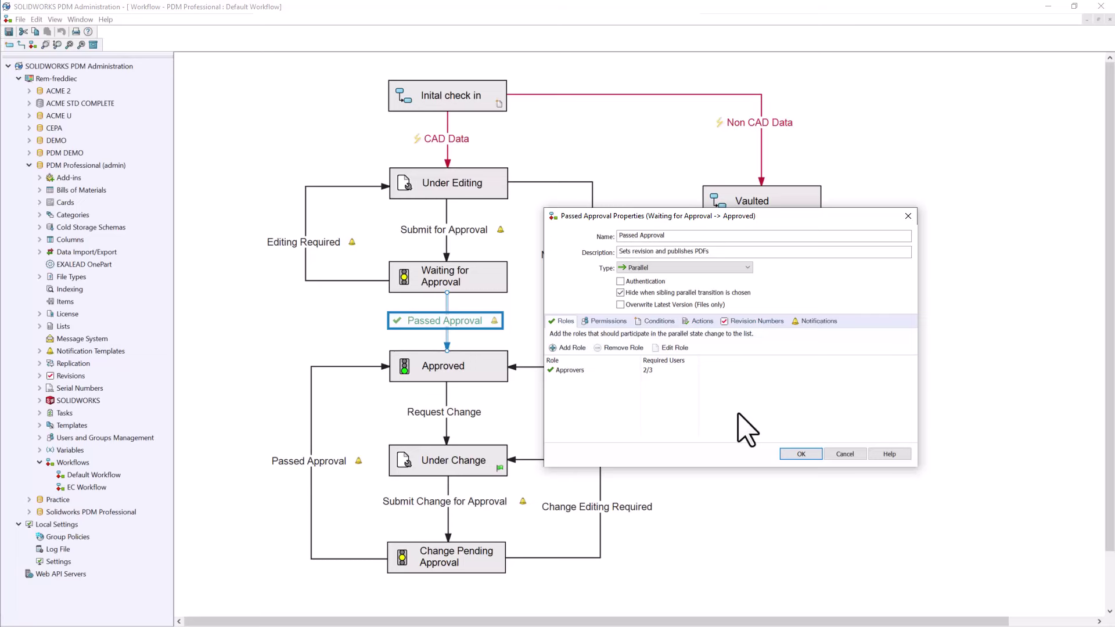
# Close the Passed Approval properties and step through Inital check in, Passed Approval and Approved
pyautogui.press('Return')
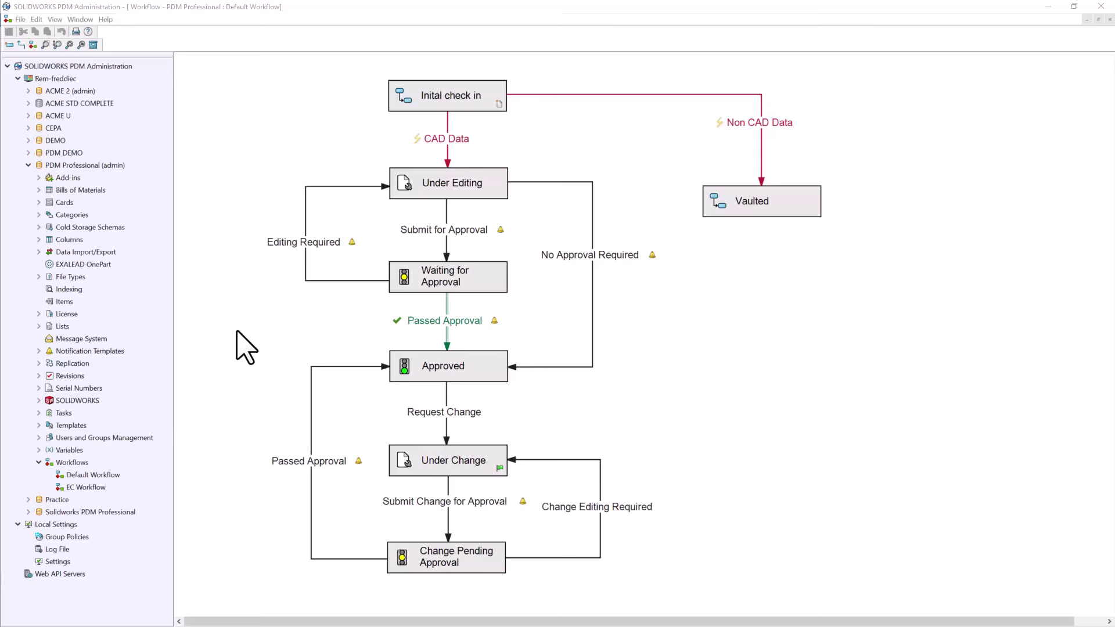
pyautogui.click(408, 108)
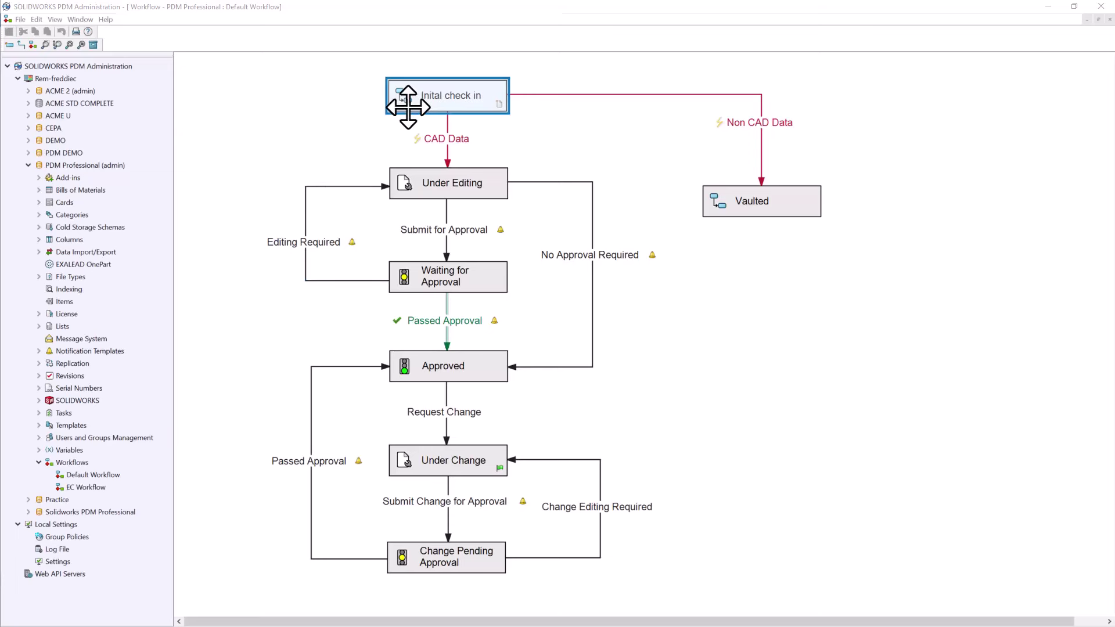
pyautogui.click(336, 117)
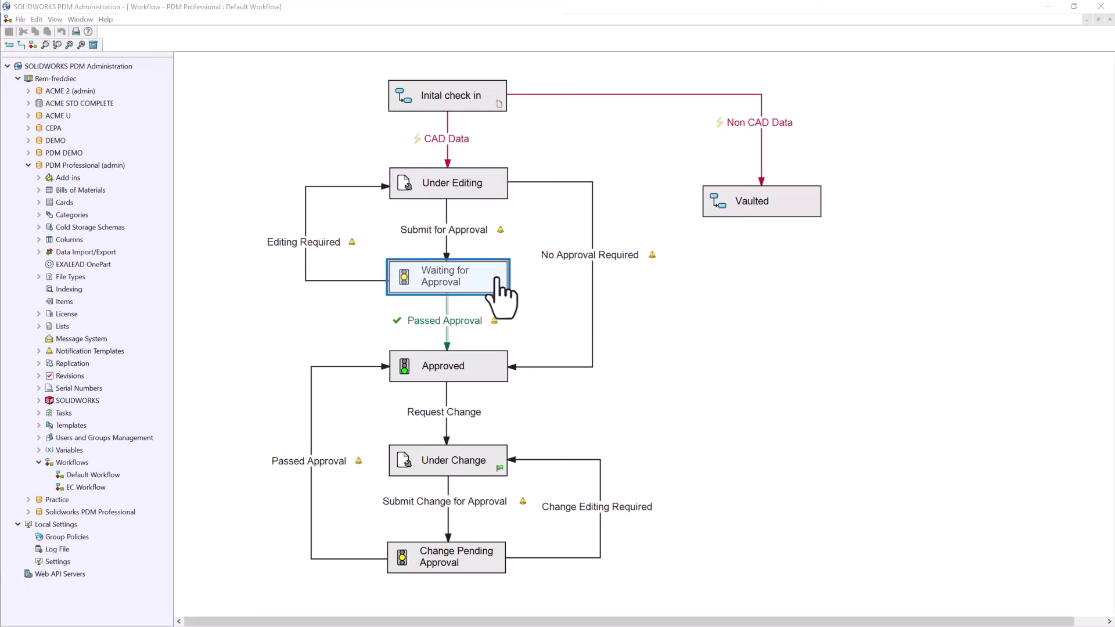
pyautogui.click(491, 319)
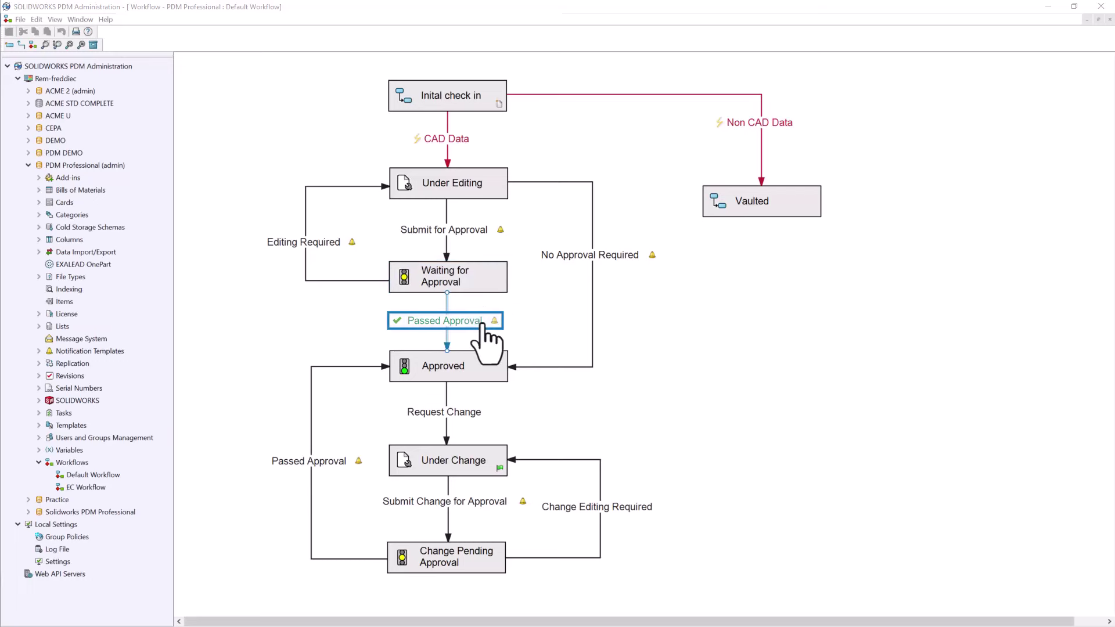
pyautogui.click(479, 365)
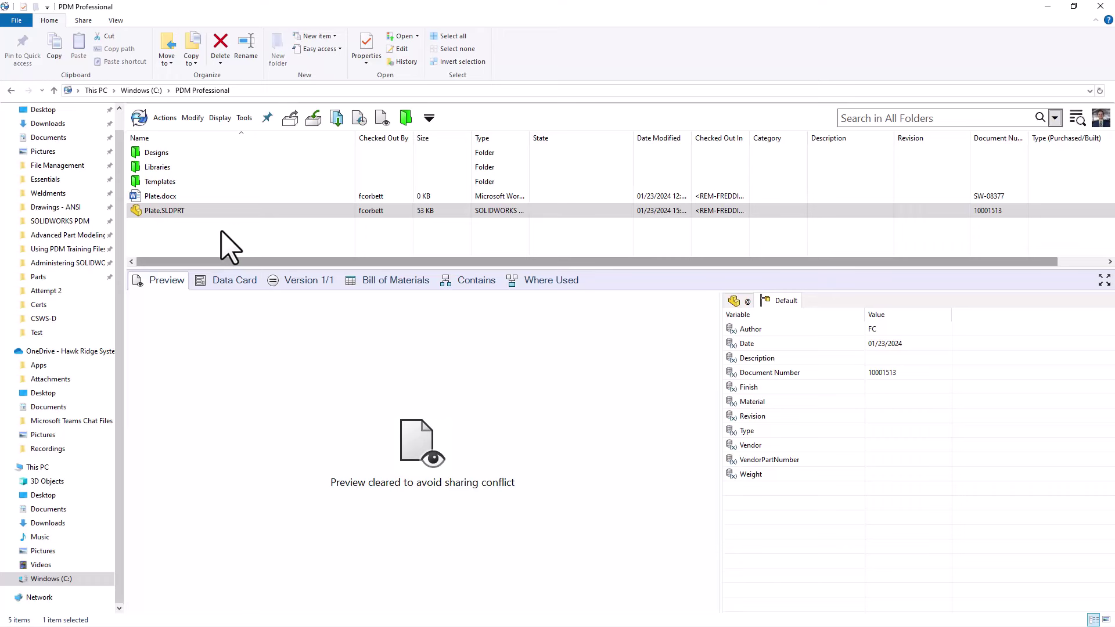
# Check Plate.SLDPRT and Plate.docx into the vault together
pyautogui.moveTo(220, 231); pyautogui.dragTo(293, 197)
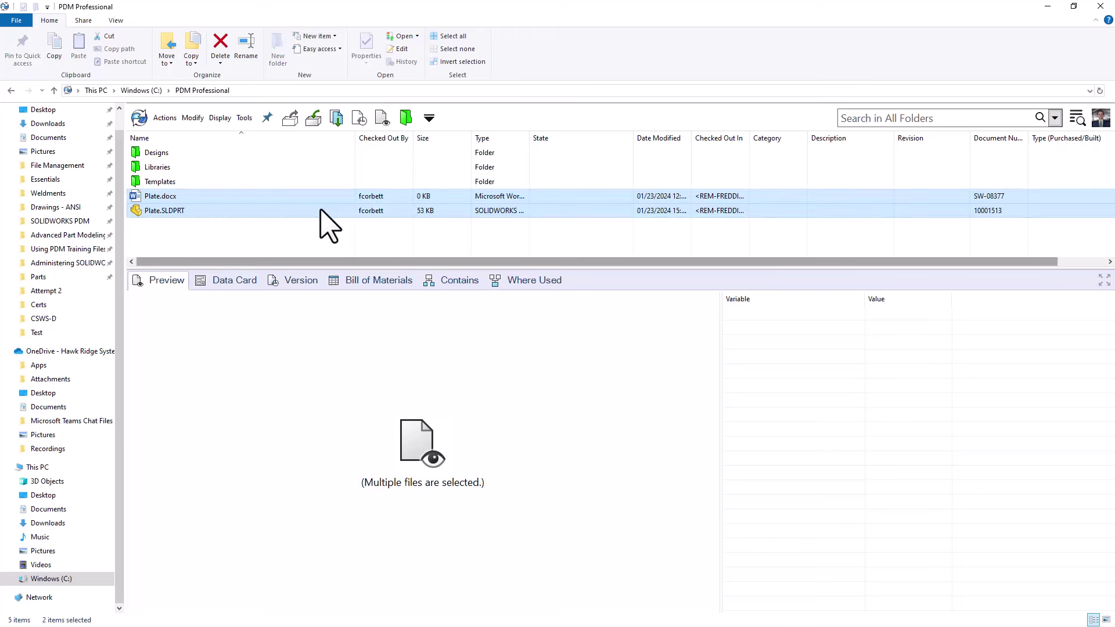
pyautogui.click(313, 118)
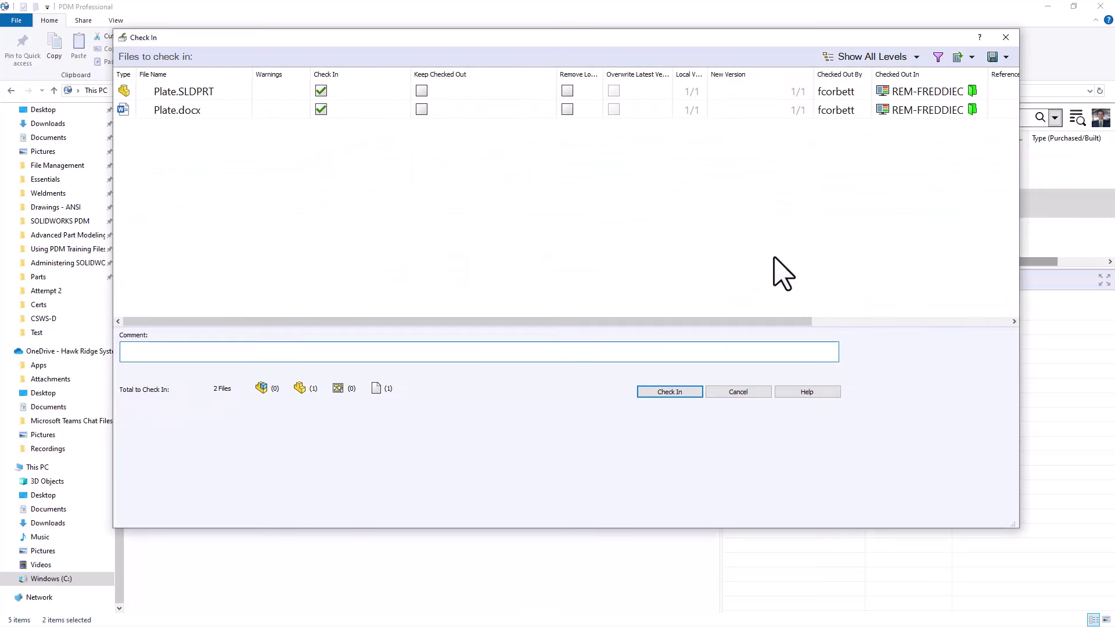
pyautogui.click(681, 393)
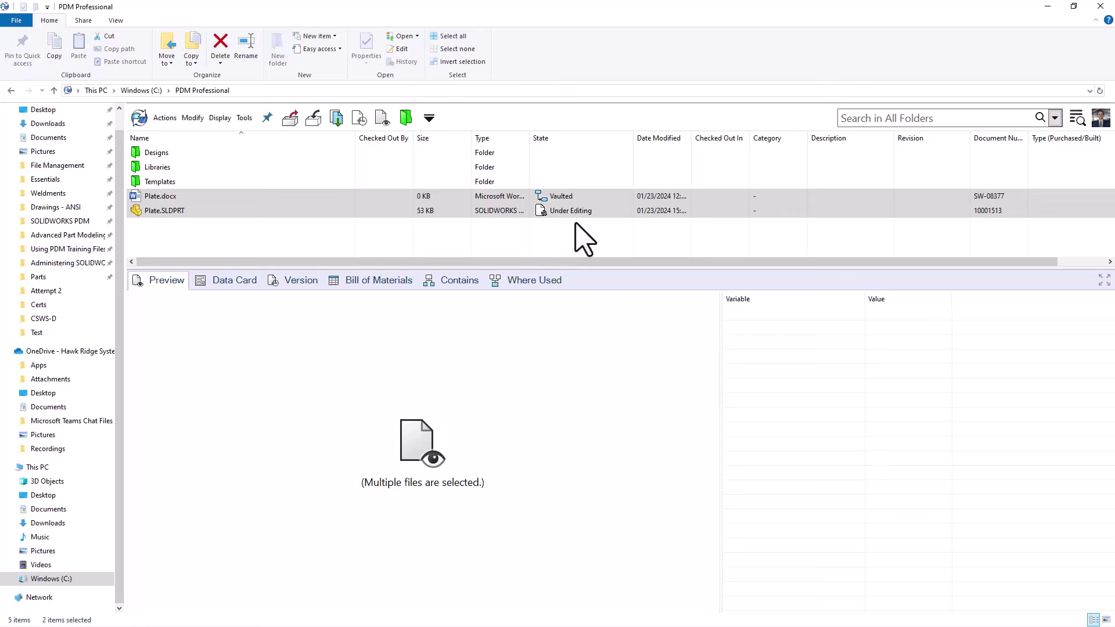
# Submit Plate.SLDPRT for approval with comment 'test', without notifying any user
pyautogui.click(290, 229)
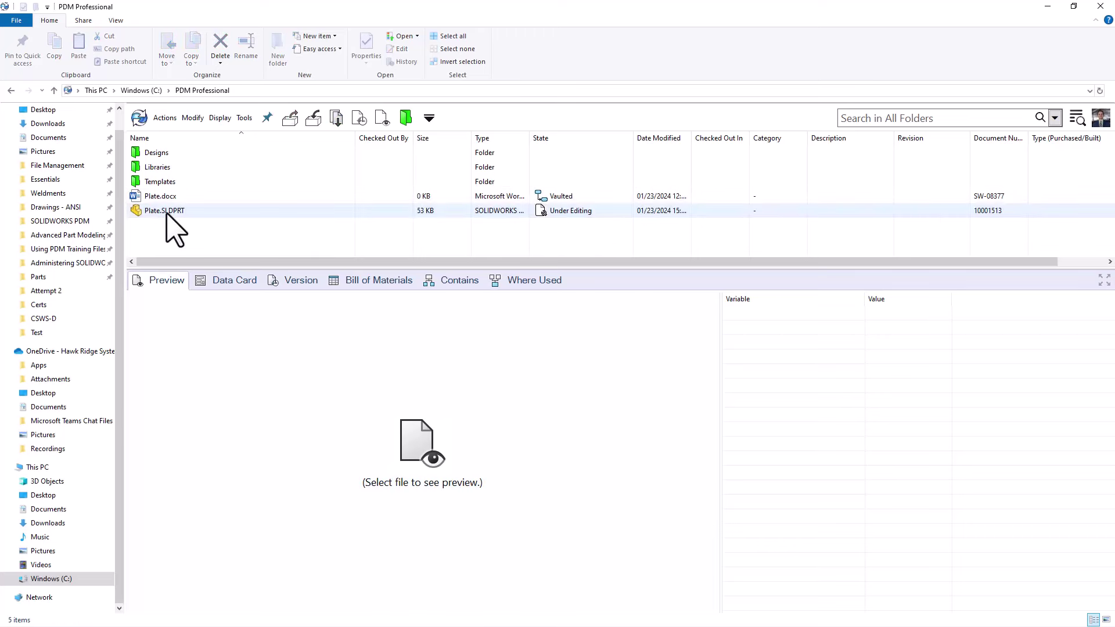
pyautogui.rightClick(167, 214)
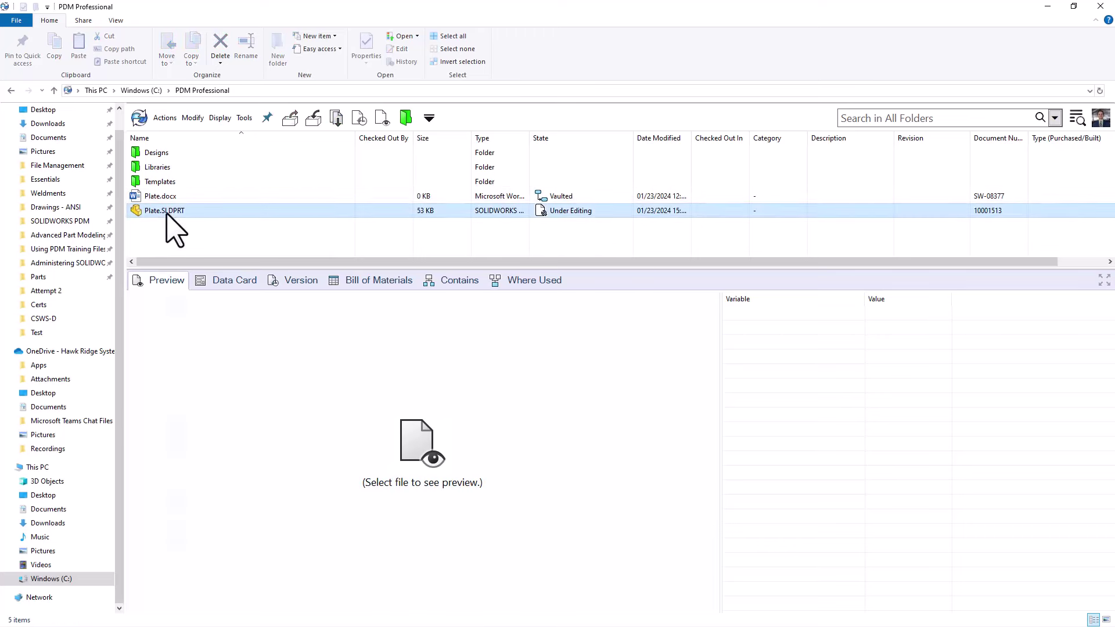
pyautogui.moveTo(216, 399)
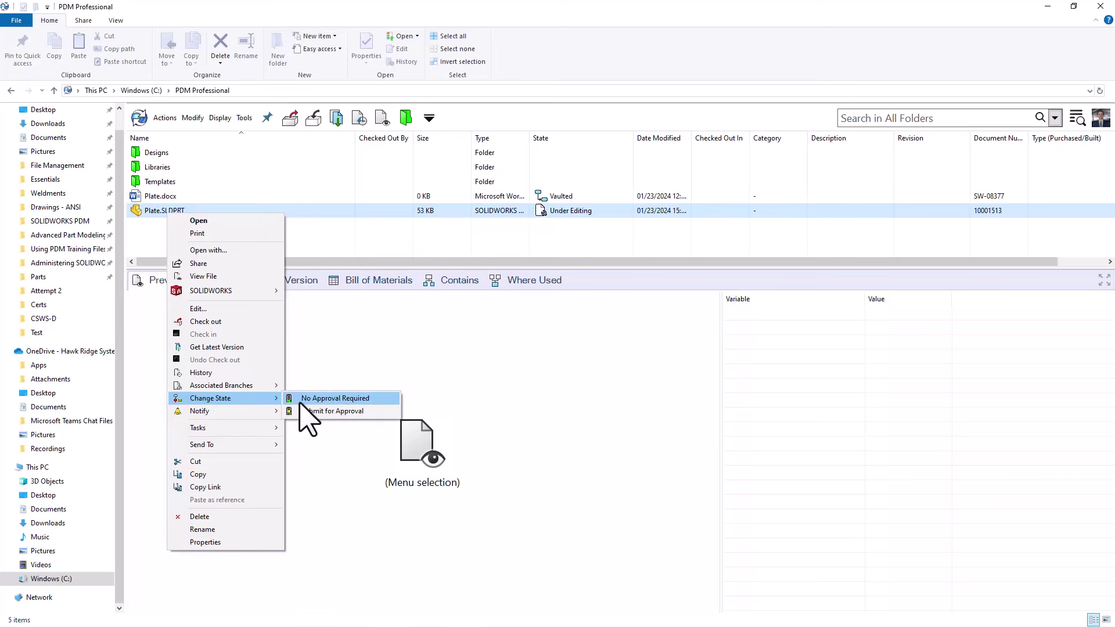
pyautogui.click(316, 410)
pyautogui.write('test')
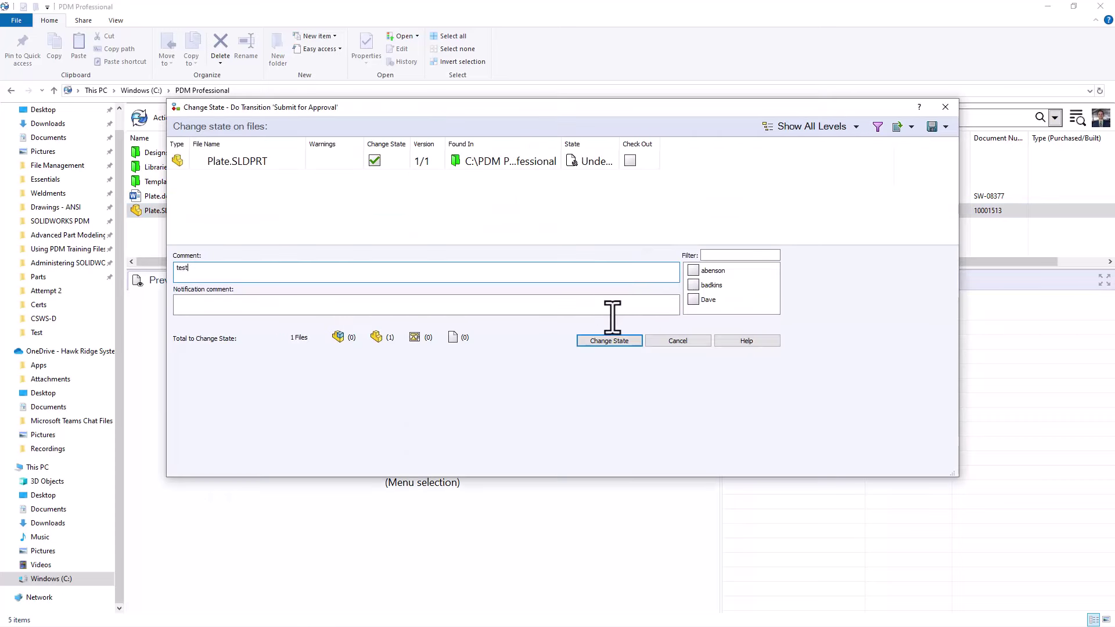
pyautogui.click(624, 341)
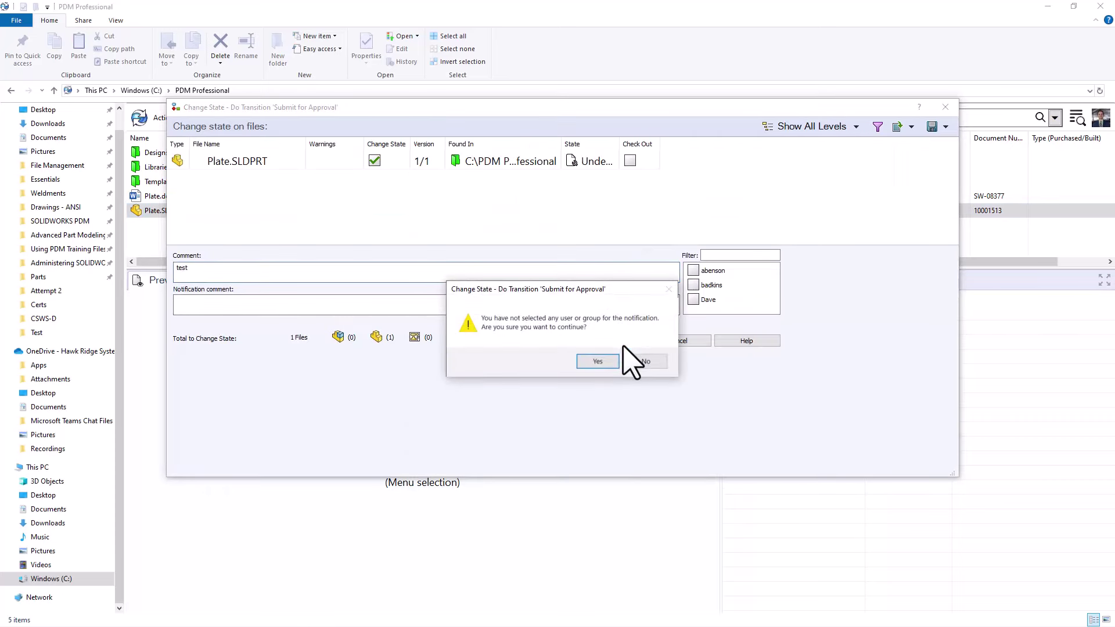
pyautogui.click(606, 362)
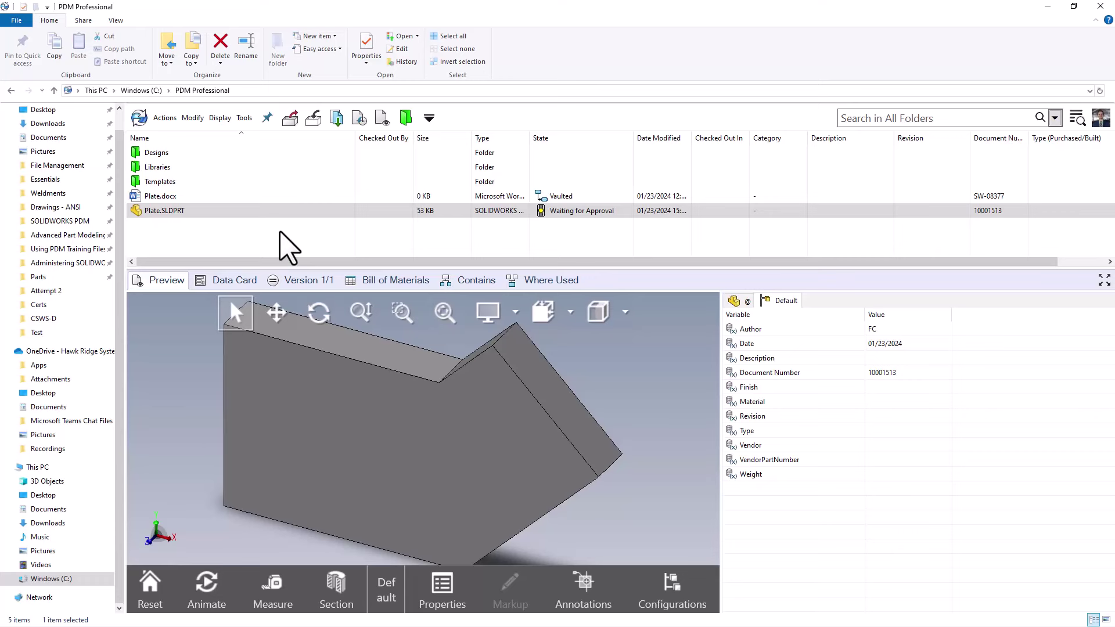
# Apply the first Passed Approval (0/2) transition to Plate.SLDPRT
pyautogui.rightClick(277, 213)
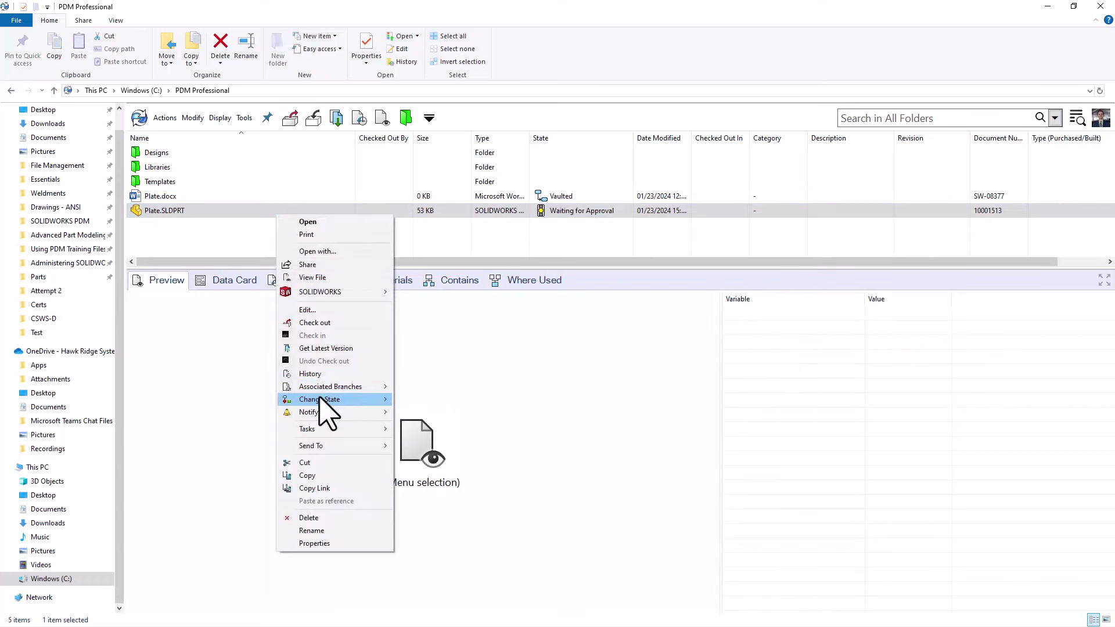
pyautogui.moveTo(319, 398)
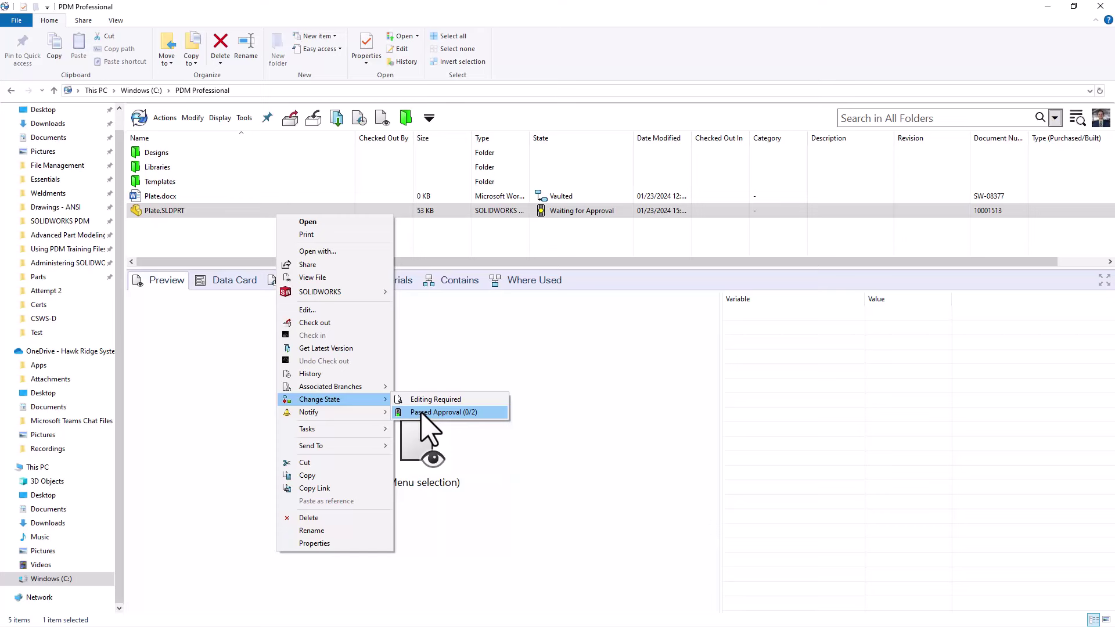
pyautogui.click(443, 412)
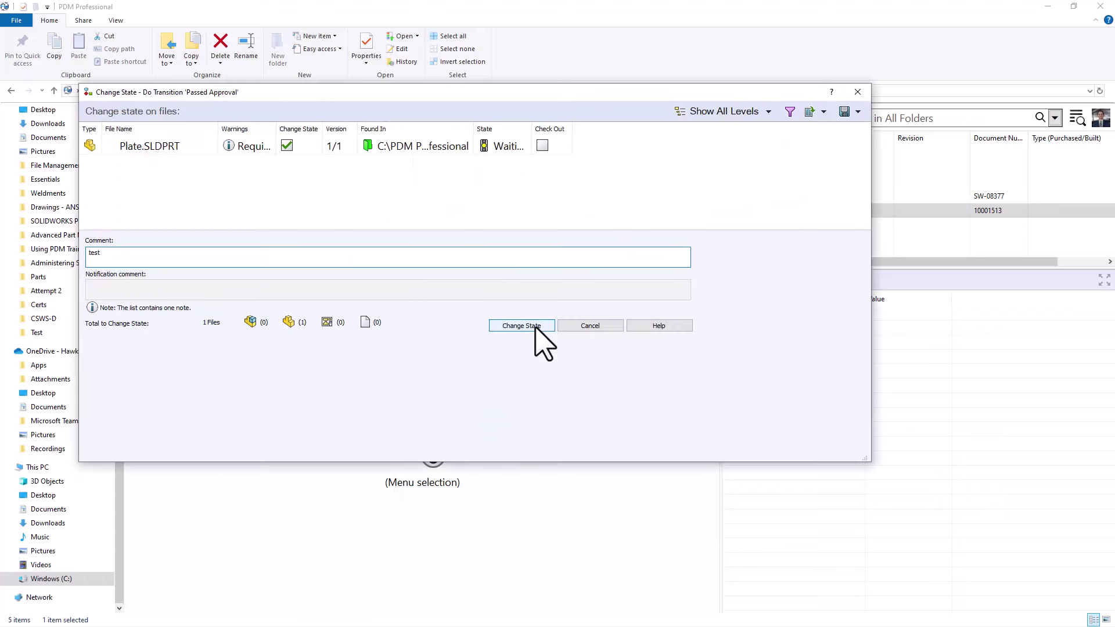
pyautogui.click(535, 326)
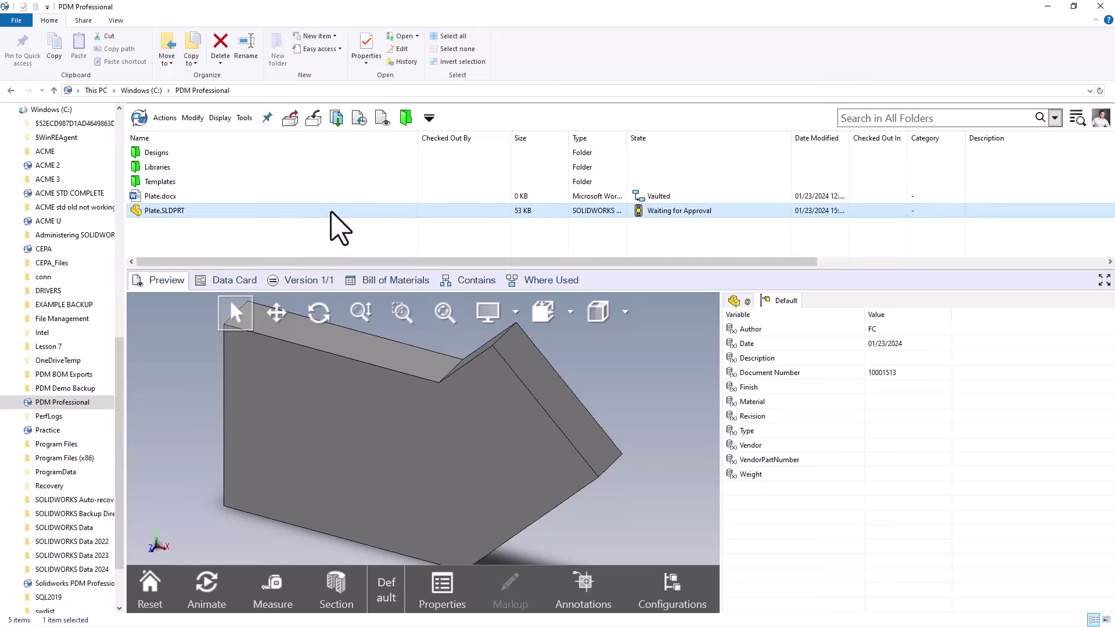
# Apply the second Passed Approval (1/2) to Plate.SLDPRT with comment 'test', moving it to Approved
pyautogui.rightClick(339, 228)
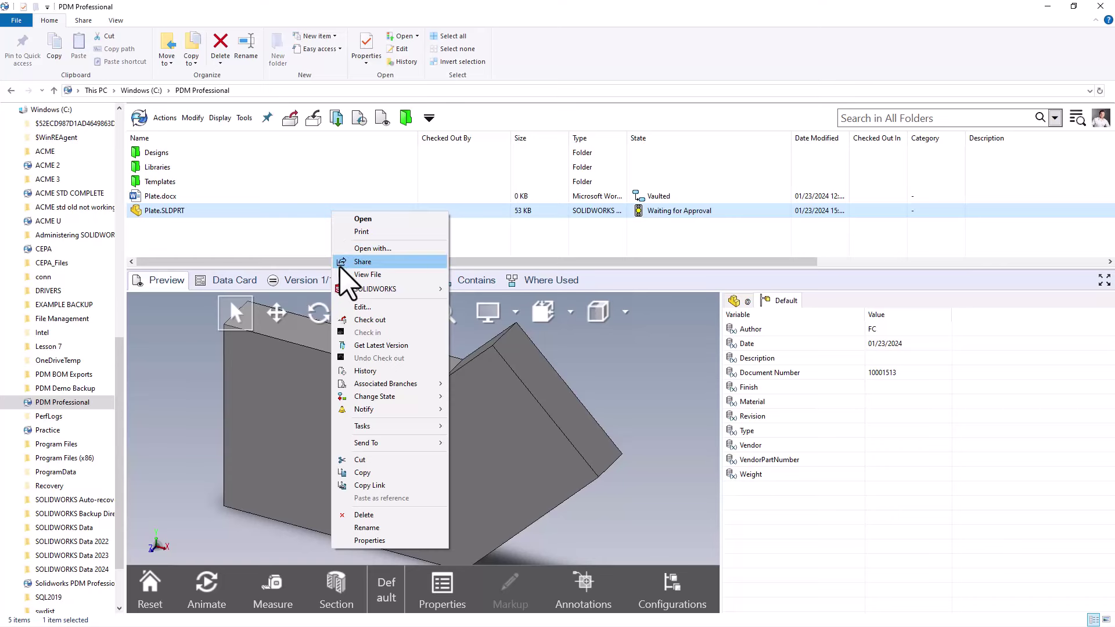
pyautogui.moveTo(370, 397)
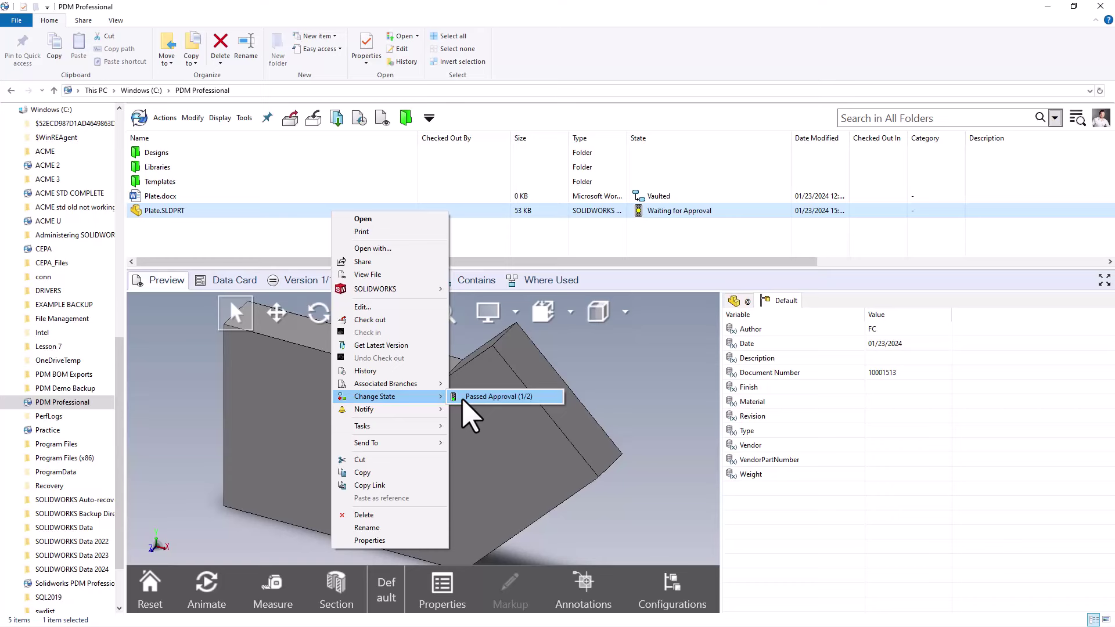
pyautogui.click(463, 397)
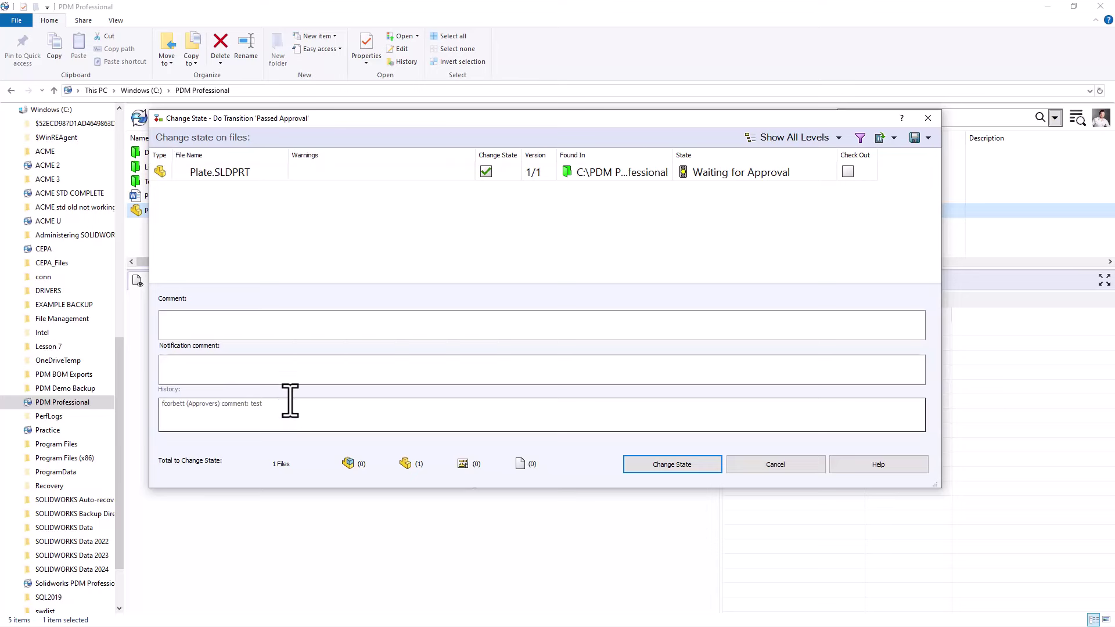
pyautogui.click(274, 331)
pyautogui.write('test')
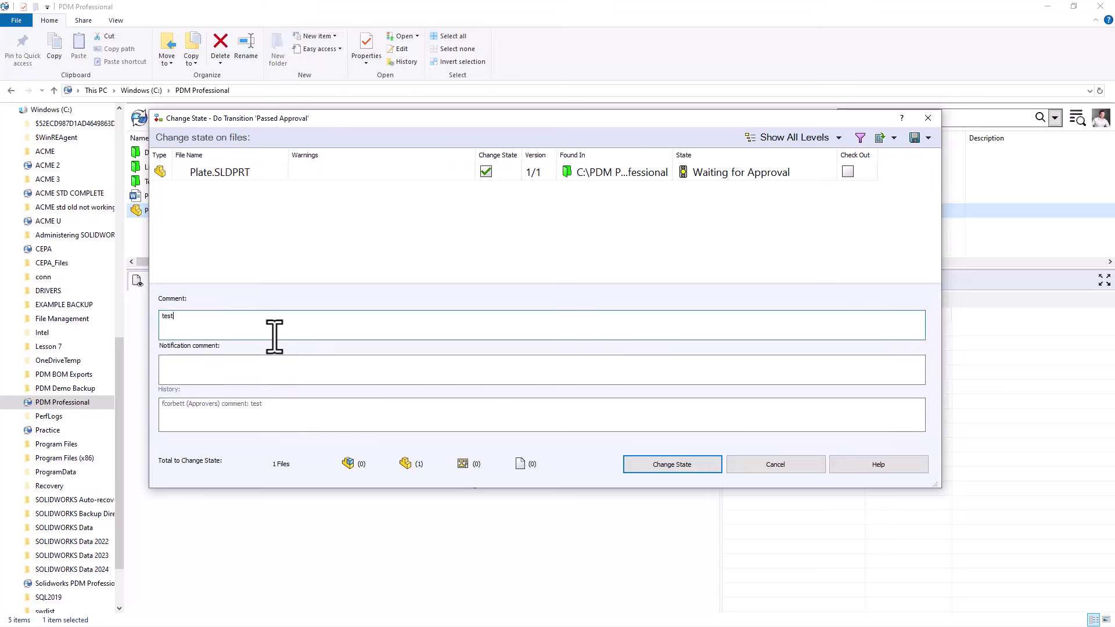
pyautogui.click(665, 466)
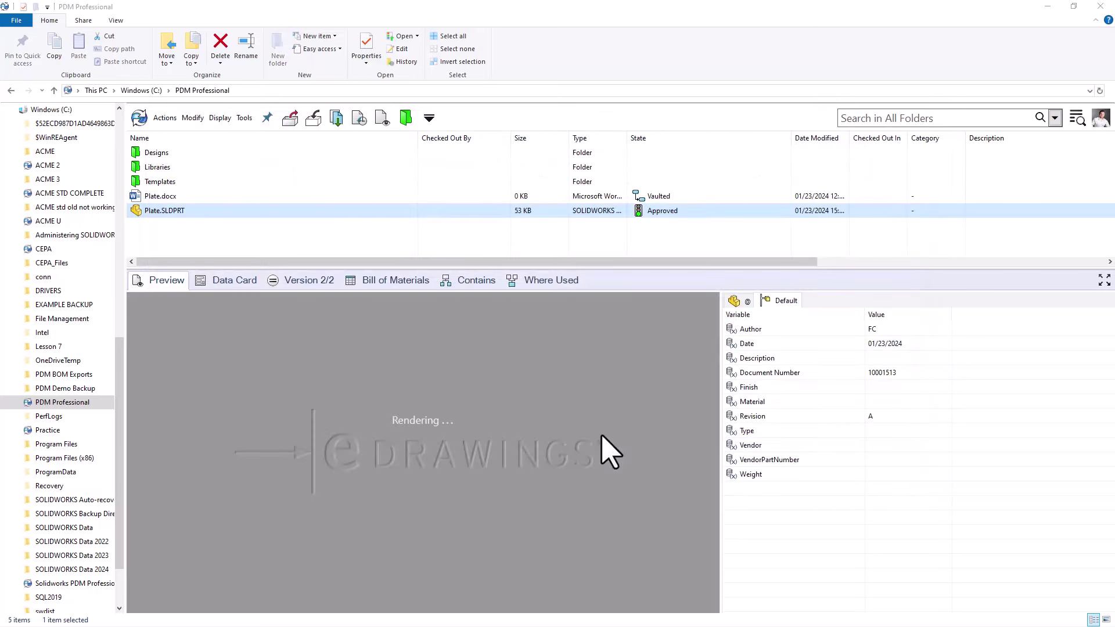